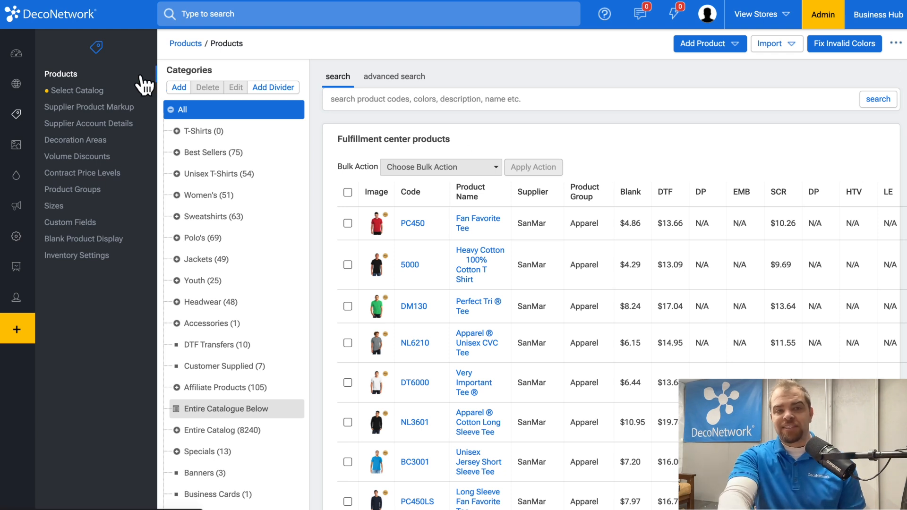
Review the catalog selection and supplier product markup pages, toggling between Fixed Markup and Tiered Markup
left_click(92, 92)
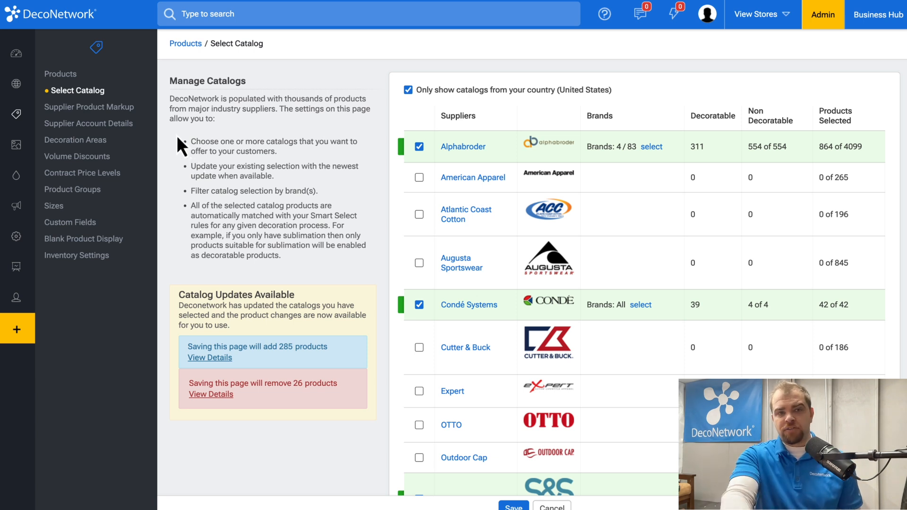
left_click(125, 110)
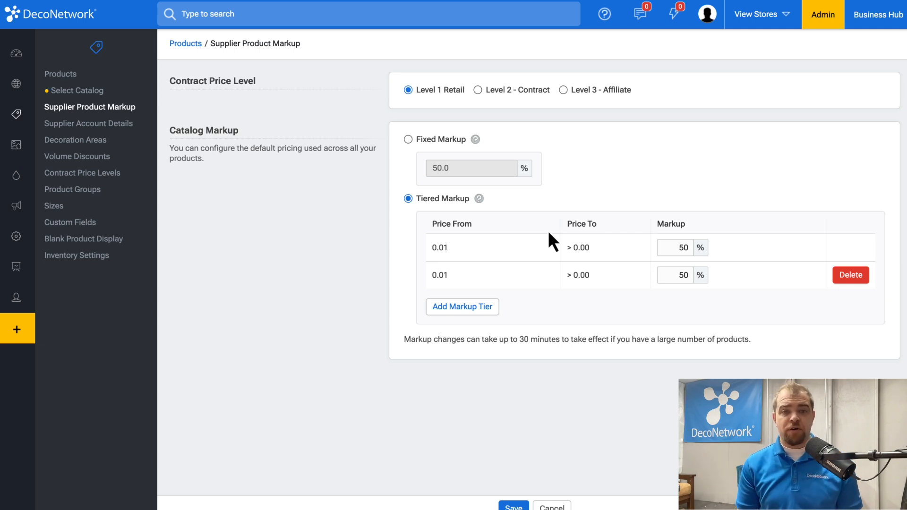
left_click(422, 140)
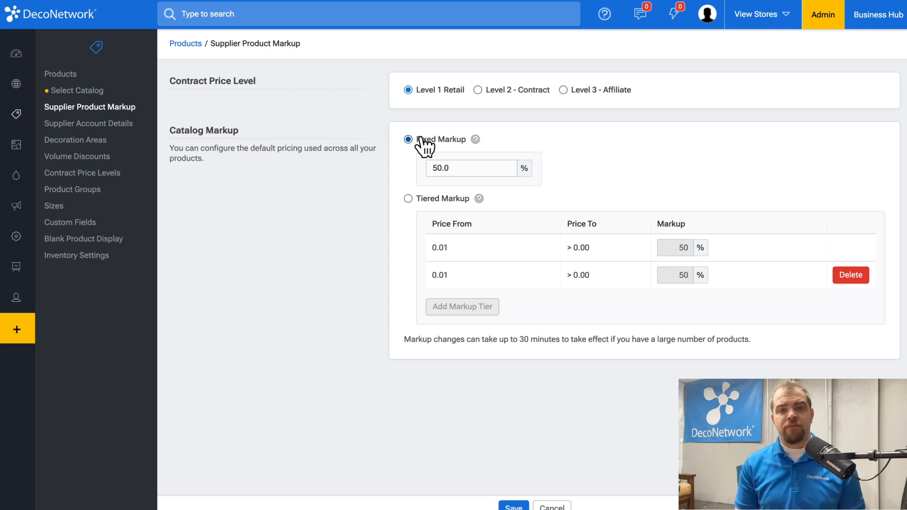
left_click(436, 200)
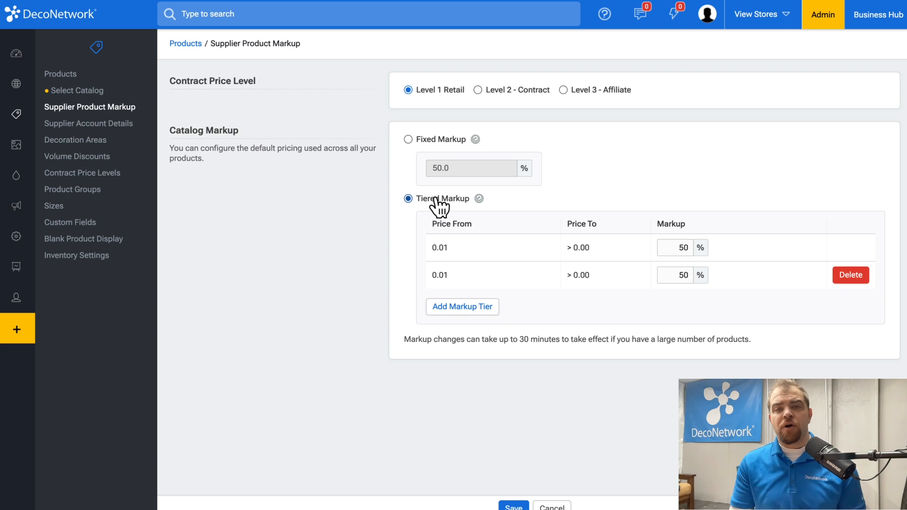
Set the first markup tier to 100% and add tiers with 90% and 50% markups, the last starting at $5.00
double_click(667, 248)
type("100")
left_click(475, 307)
double_click(677, 270)
type("90")
key("Tab")
left_click(681, 303)
double_click(681, 302)
type("50")
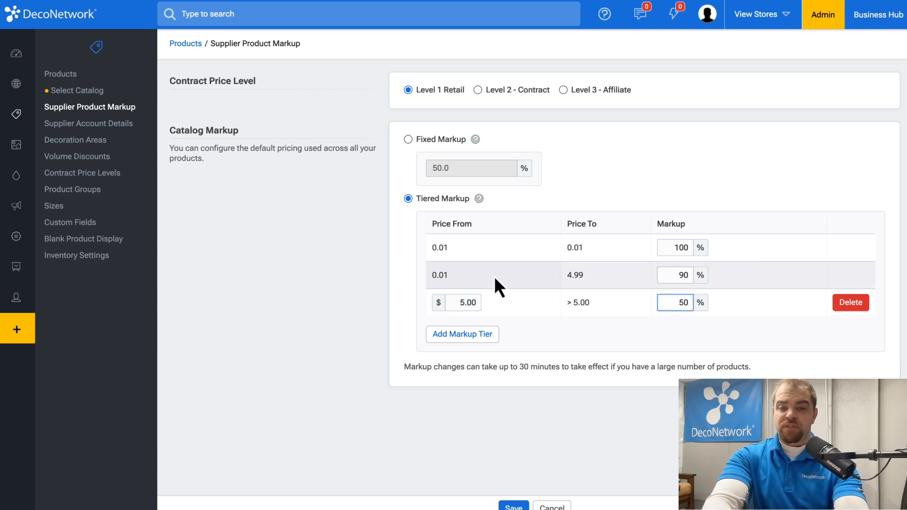
Delete the second and third markup tiers
left_click(607, 284)
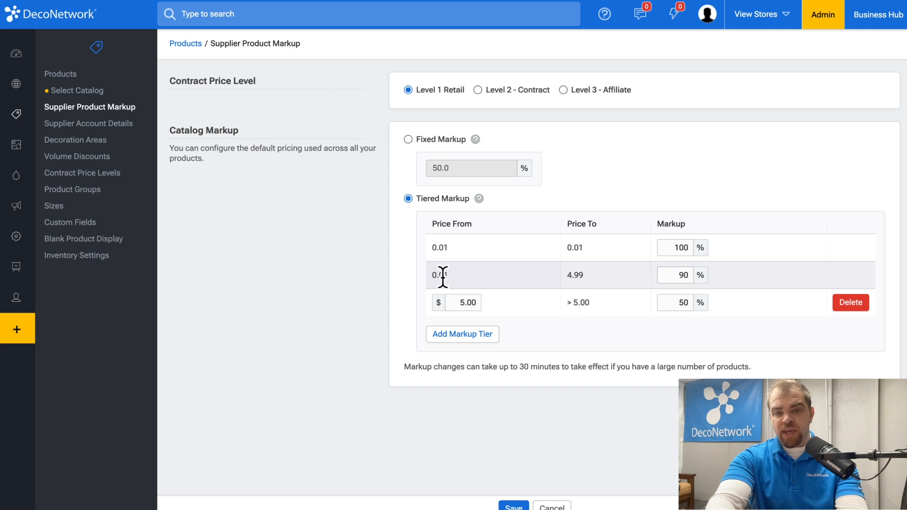
left_click(854, 305)
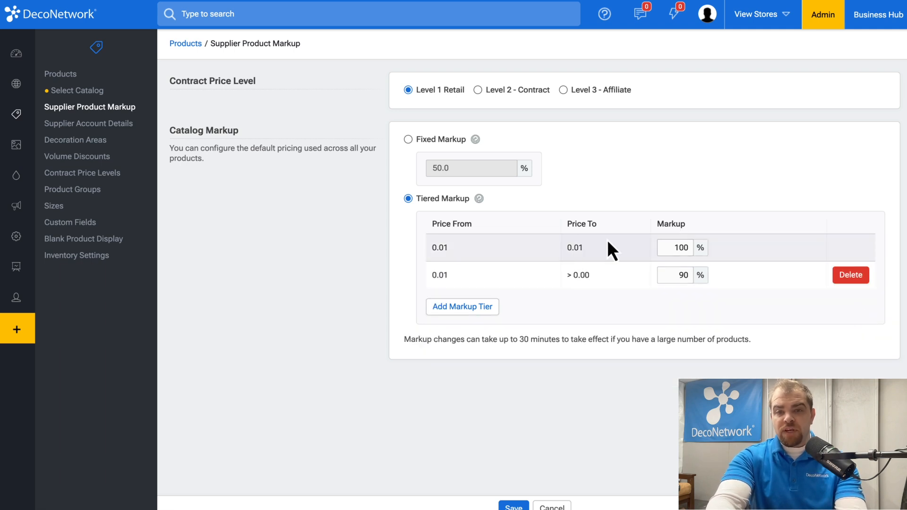
left_click(850, 275)
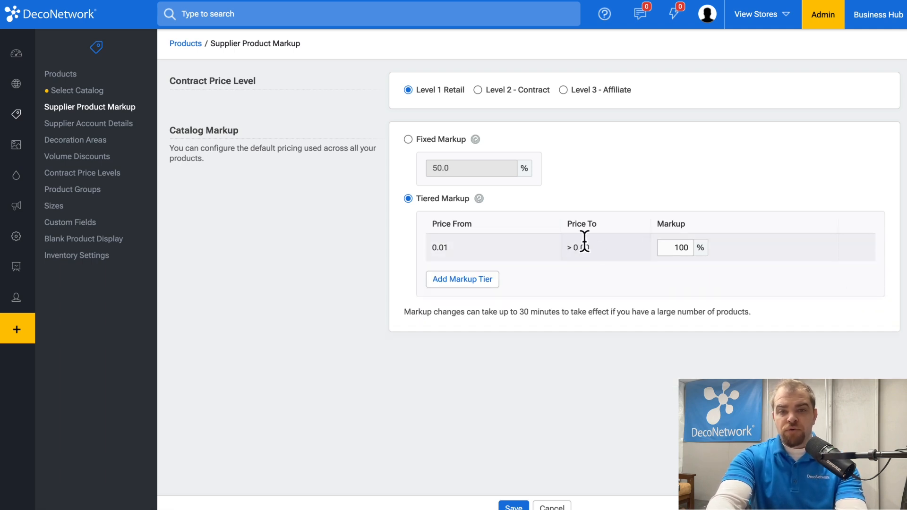
Add two markup tiers starting at $5.00 and $20.00
left_click(483, 279)
left_click(456, 275)
double_click(456, 275)
left_click(467, 308)
double_click(465, 303)
type("20")
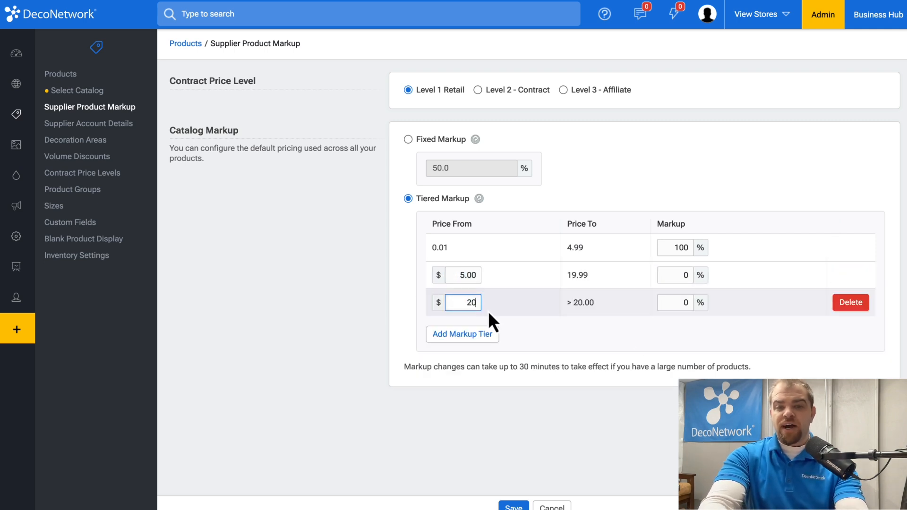
Set the $5.00 tier's markup to 50% and the $20.00 tier's markup to 30%
left_click(692, 321)
double_click(682, 274)
type("50")
double_click(672, 302)
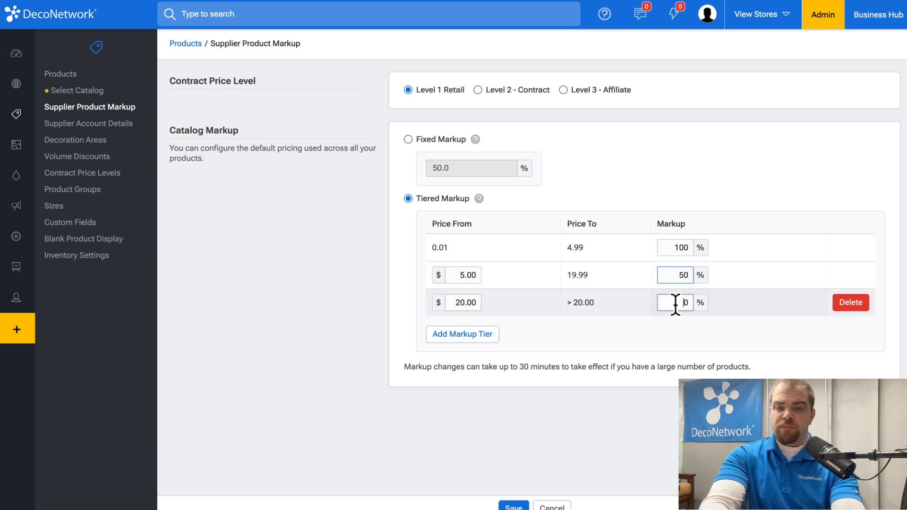
type("30")
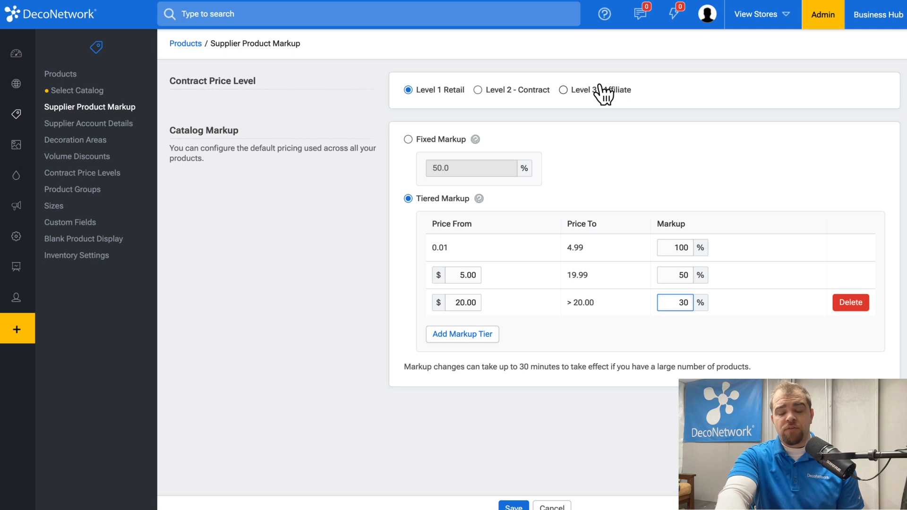
View the contract price levels list and return to the supplier product markup settings
left_click(85, 175)
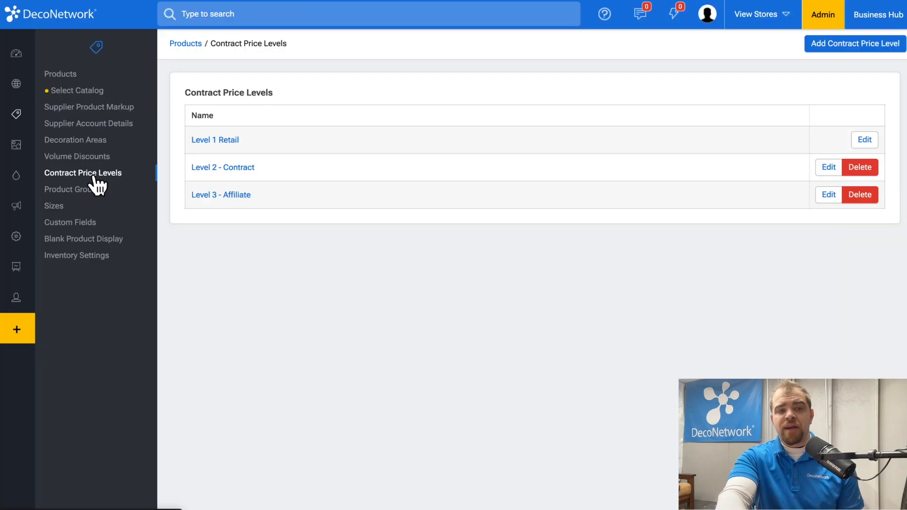
left_click(850, 194)
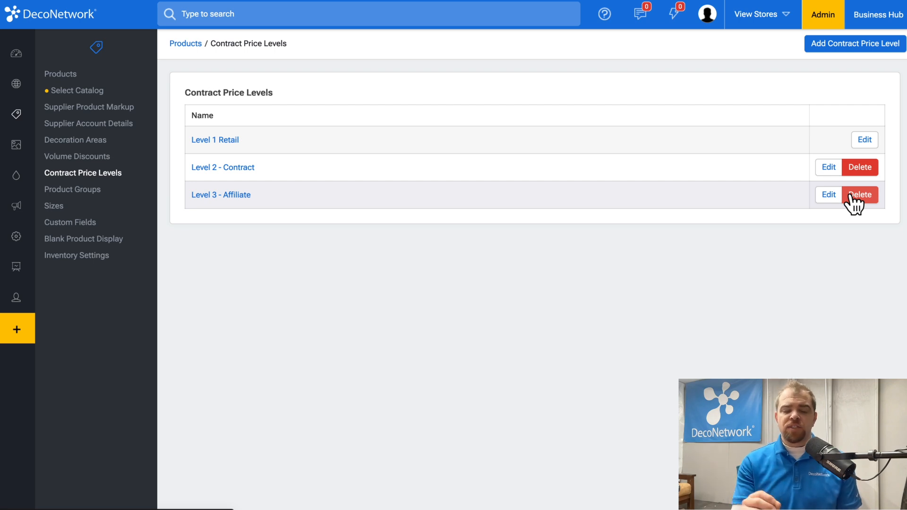
left_click(97, 110)
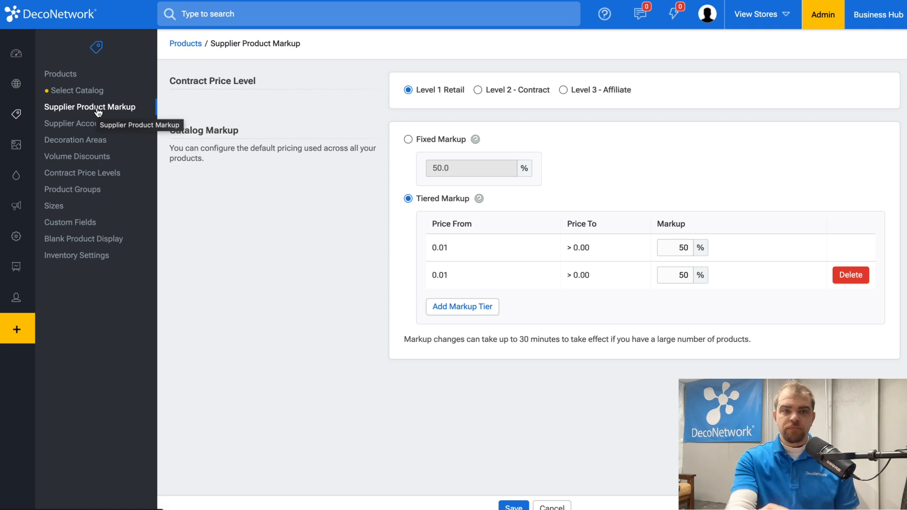
Open the SanMar supplier's account details and review its tax, shipping and SmartPO integration settings
left_click(96, 124)
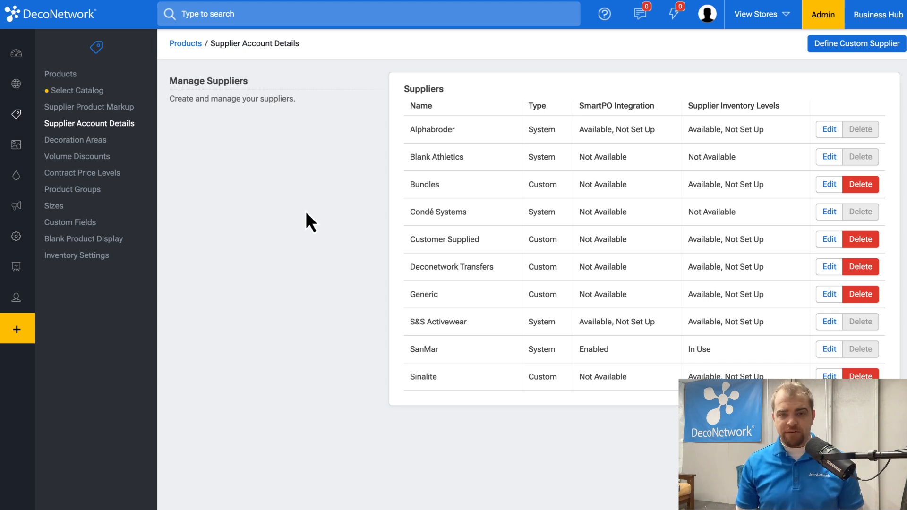
left_click(829, 349)
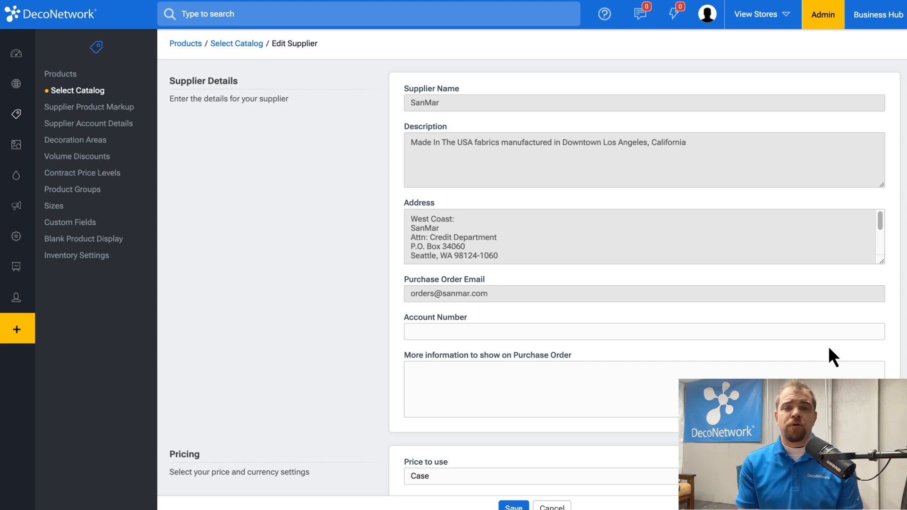
scroll(829, 349, "down", 1)
scroll(794, 271, "down", 7)
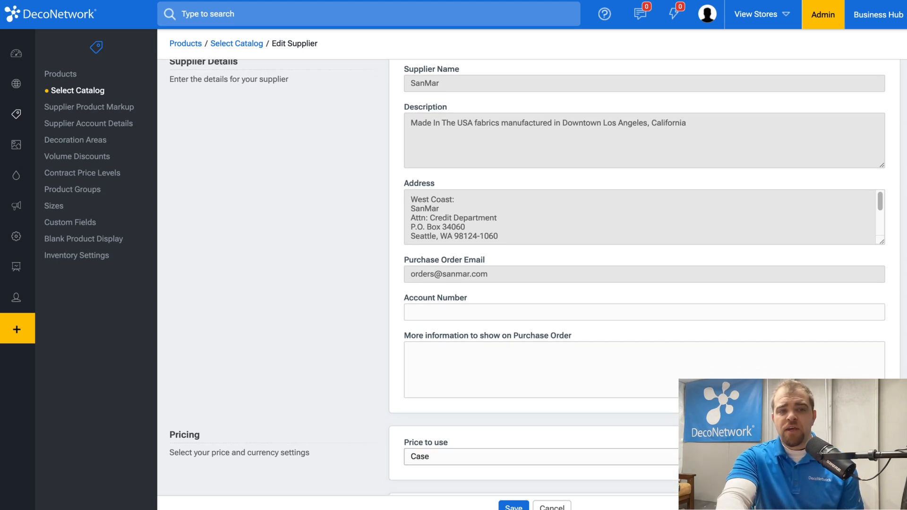
scroll(792, 256, "down", 5)
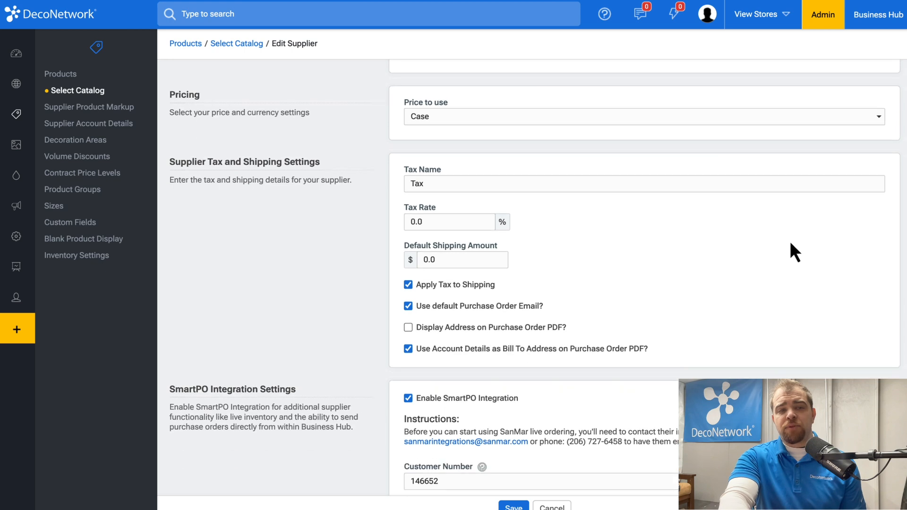
left_click(456, 198)
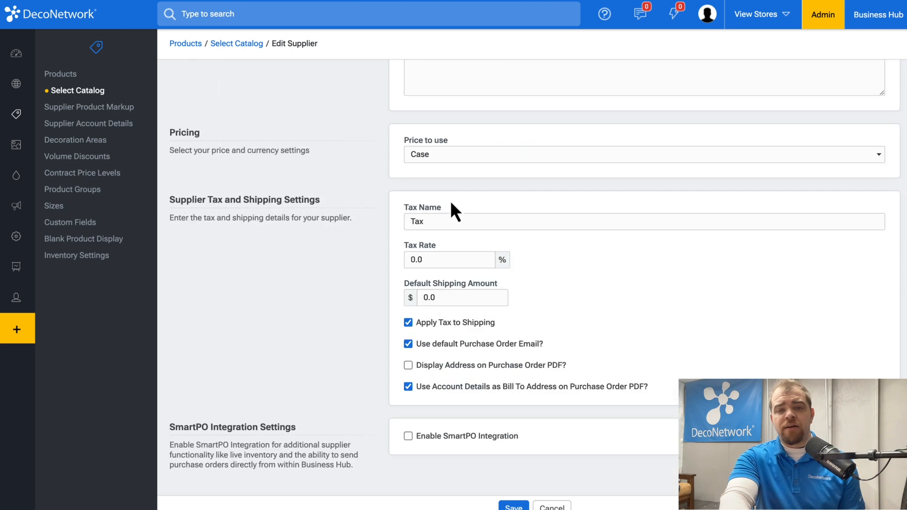
left_click(459, 439)
scroll(461, 451, "down", 1)
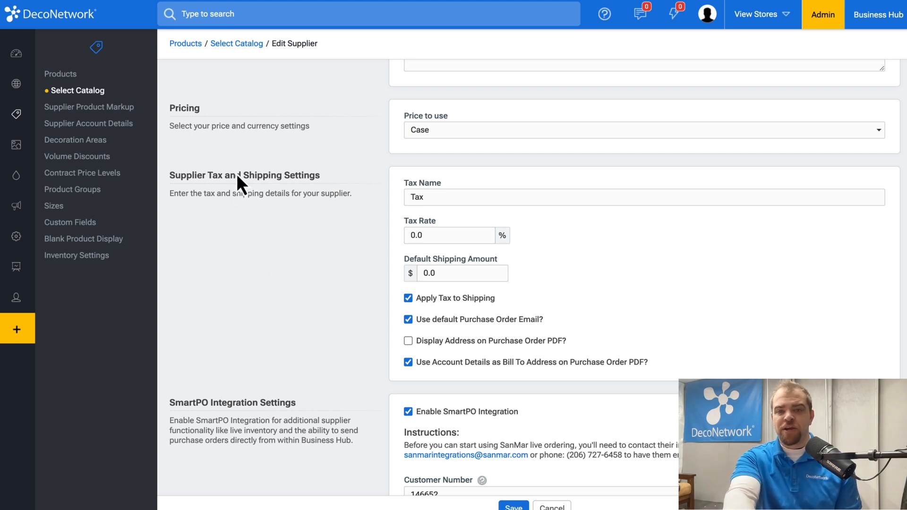
Search the products for "united" and open the Competitor United Crew product
left_click(71, 76)
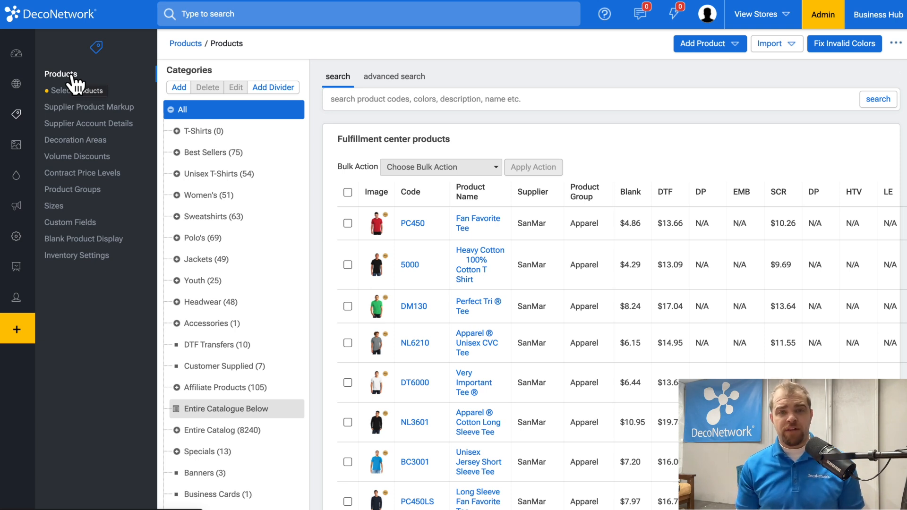
left_click(395, 99)
type("unite")
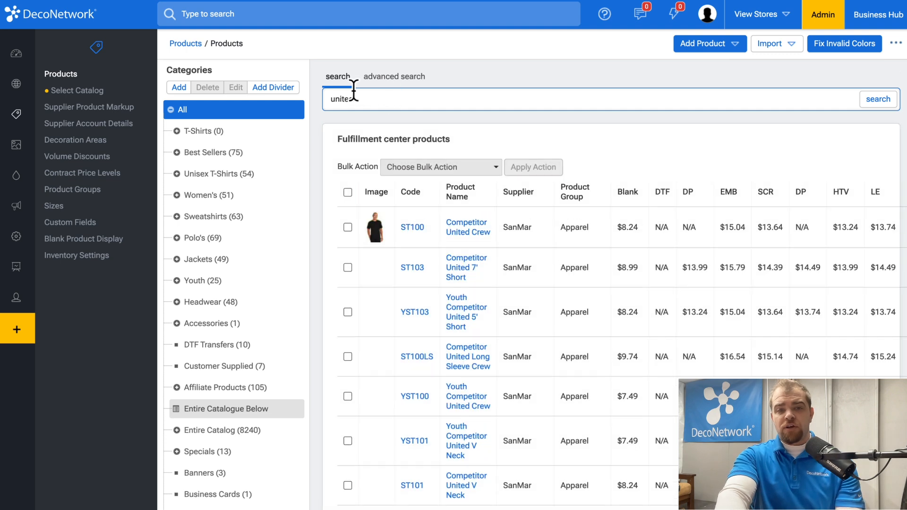
type("d")
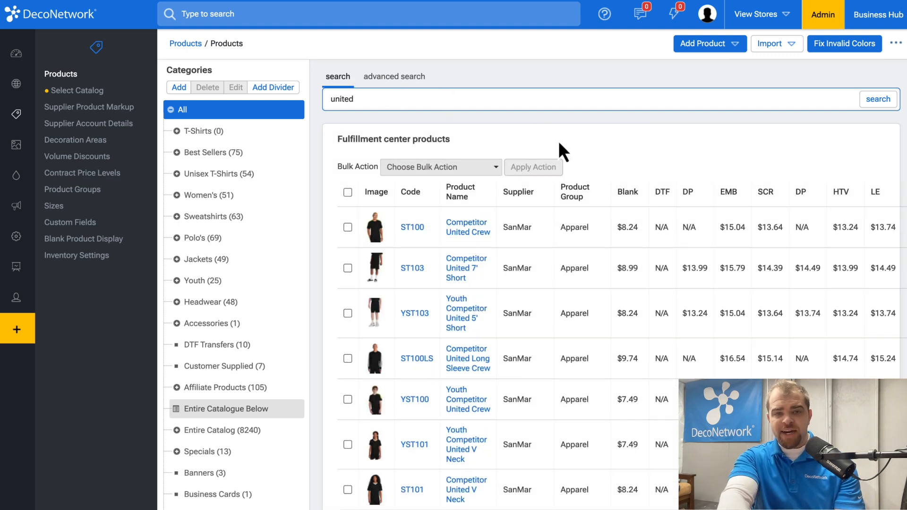
left_click(466, 222)
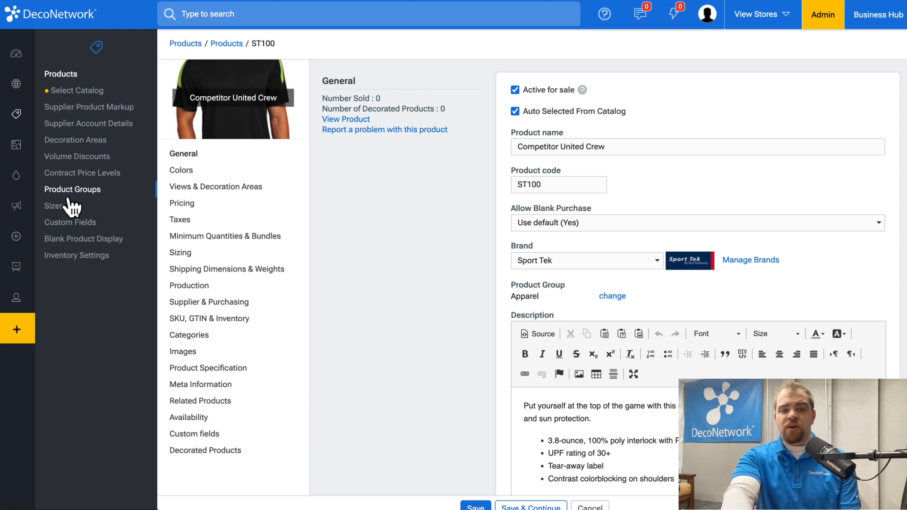
Assign the product to the Unisex T-Shirts category and its Performance subcategory
left_click(182, 336)
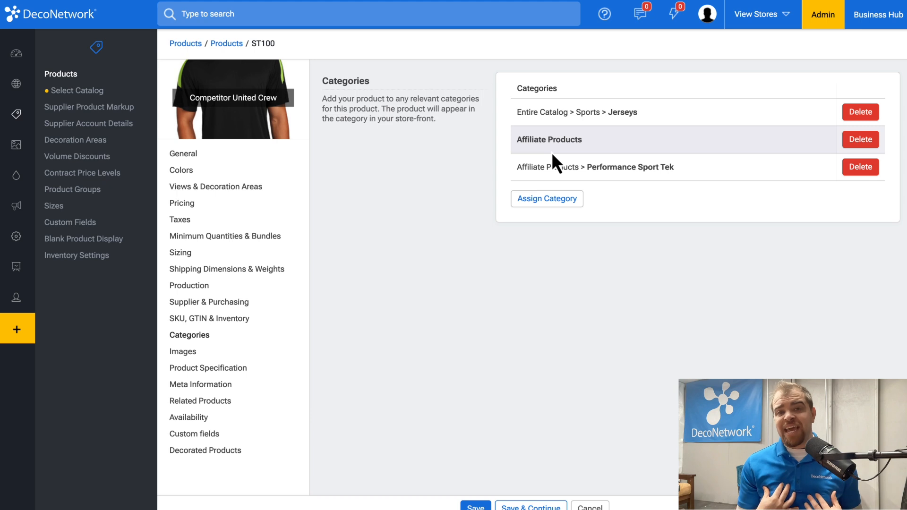
left_click(548, 204)
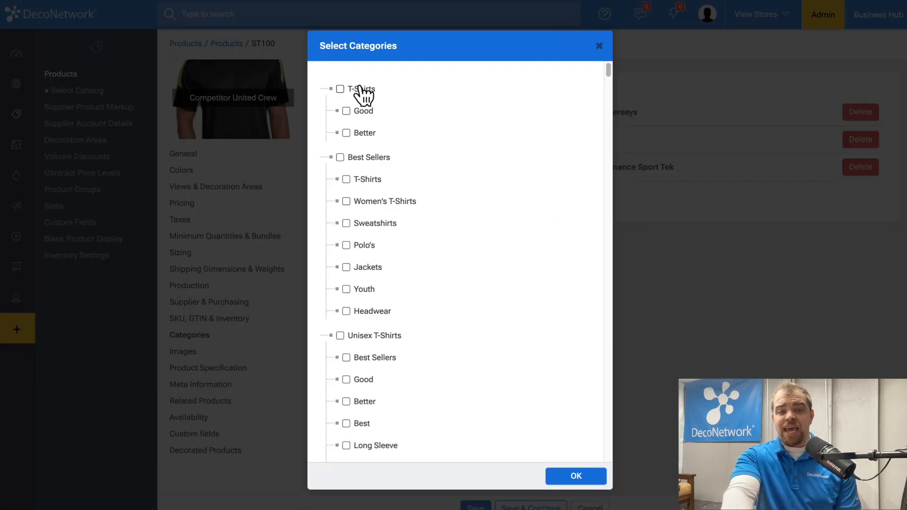
scroll(347, 213, "down", 2)
left_click(352, 259)
scroll(355, 262, "down", 1)
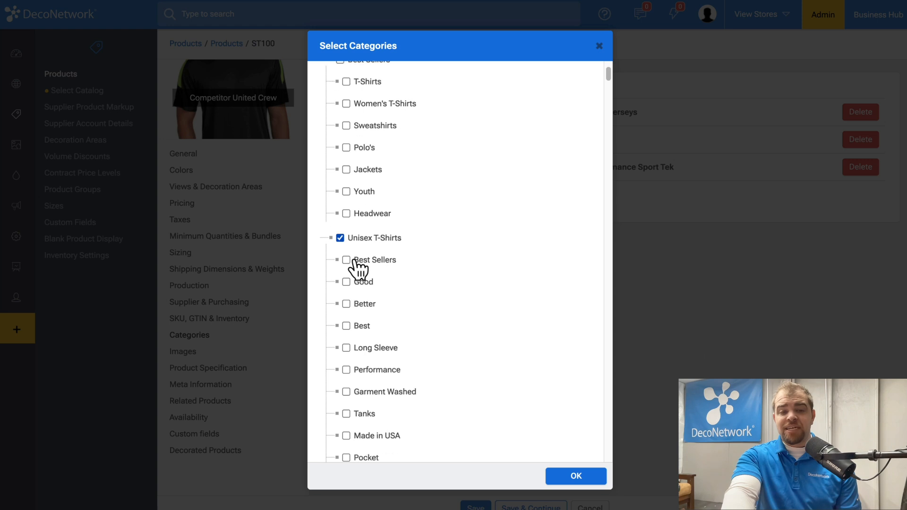
scroll(358, 267, "down", 3)
left_click(371, 235)
left_click(583, 473)
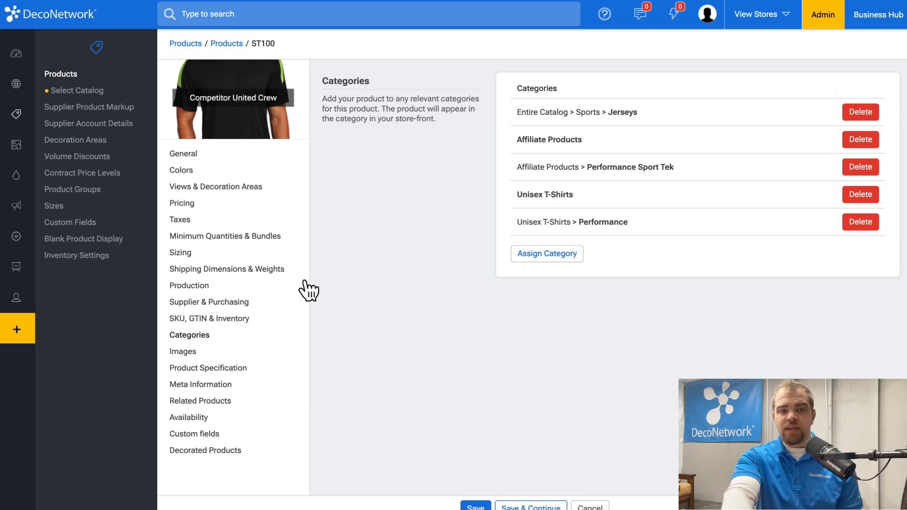
Make Carolina Blue/White the product's default color and preview the decoration views
left_click(239, 187)
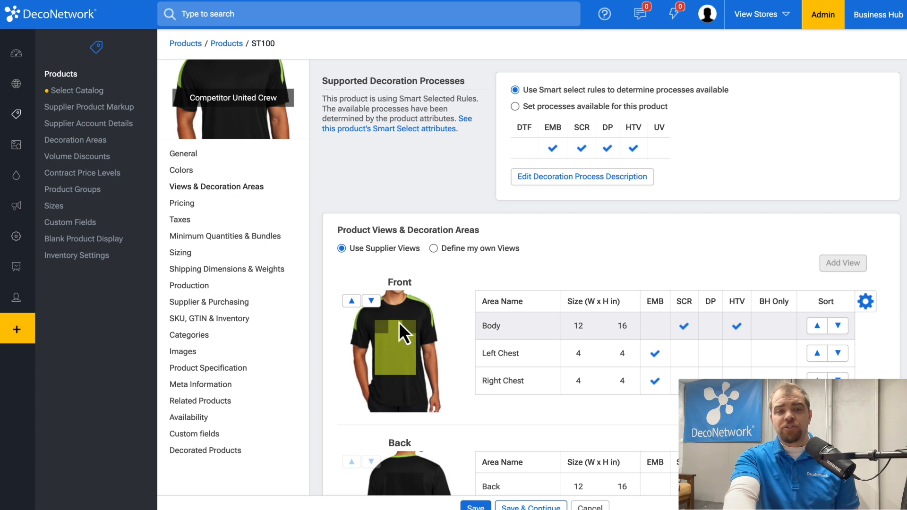
left_click(192, 173)
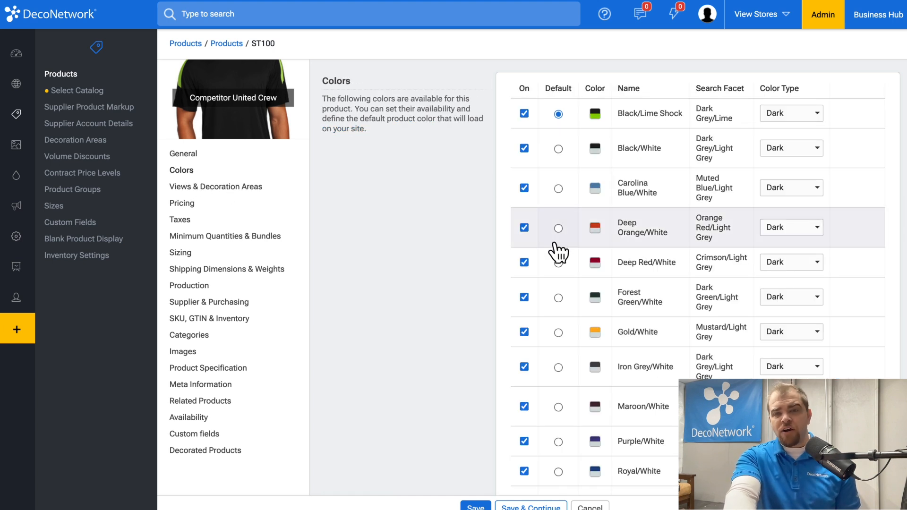
left_click(558, 189)
left_click(214, 188)
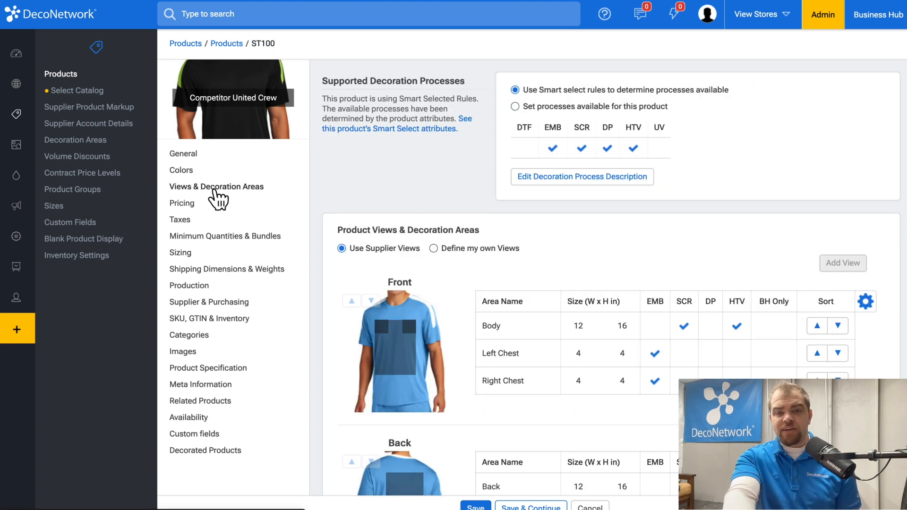
Make Deep Red/White the product's default color
left_click(194, 171)
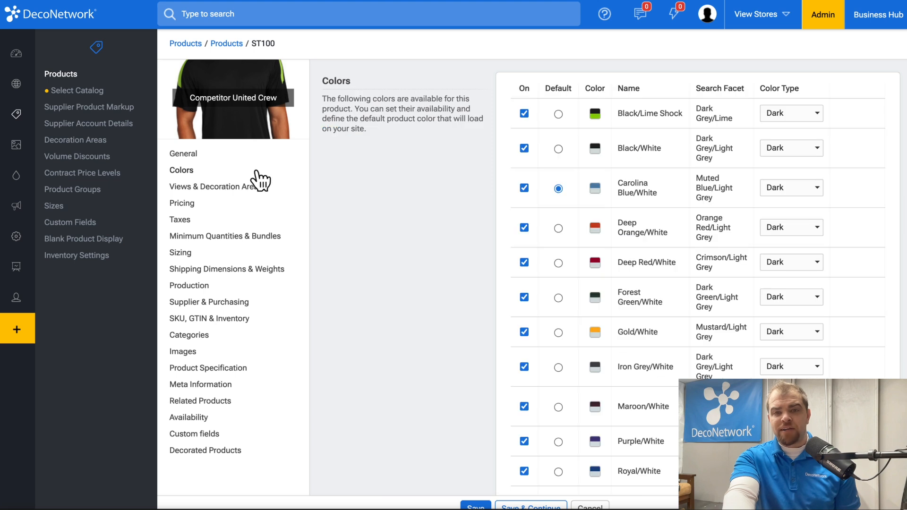
left_click(559, 263)
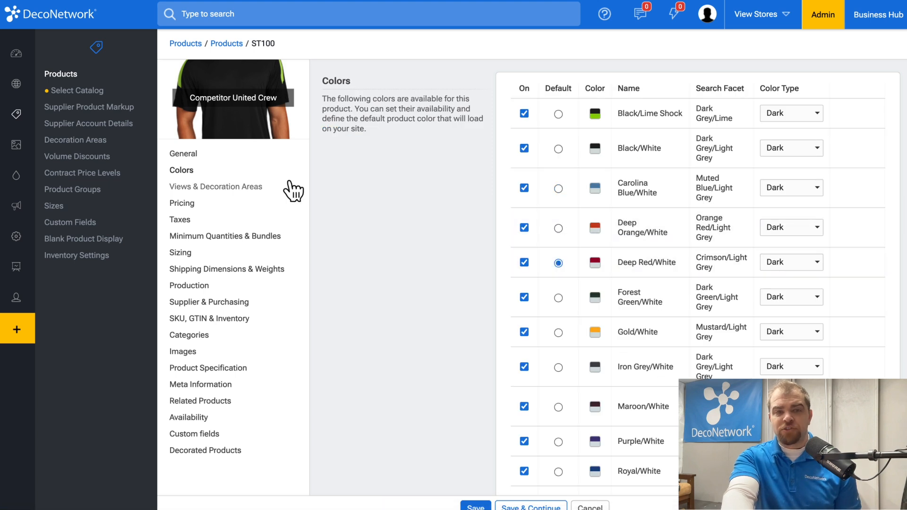
left_click(231, 189)
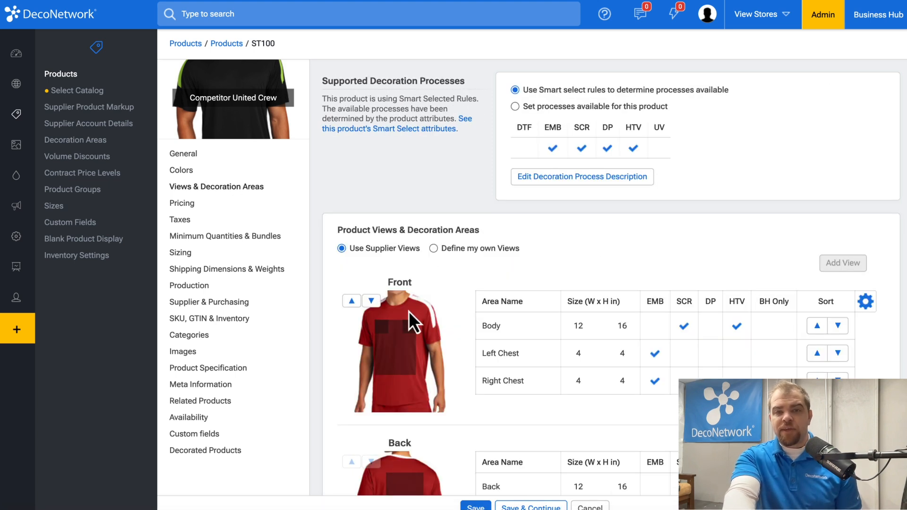
Set the product's decoration processes manually, leaving only screen printing (SCR) enabled by disabling EMB, DP and HTV
left_click(515, 107)
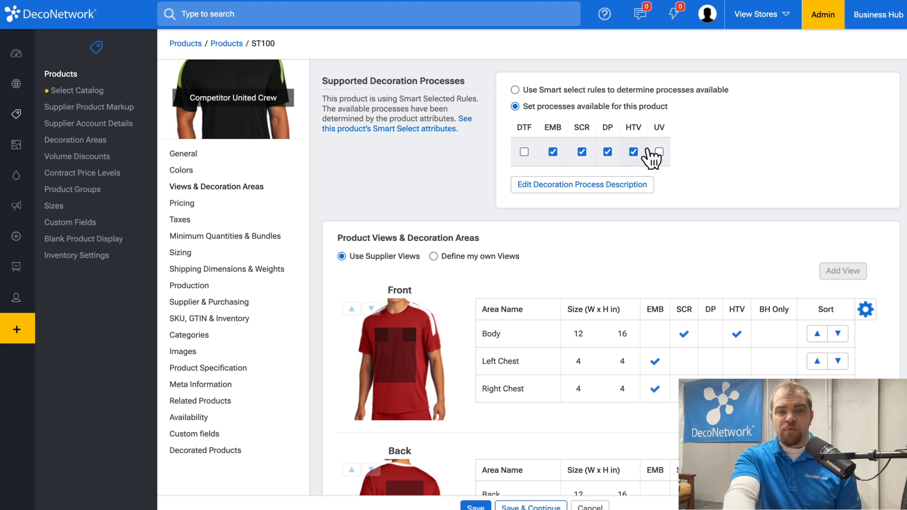
left_click(552, 152)
left_click(607, 152)
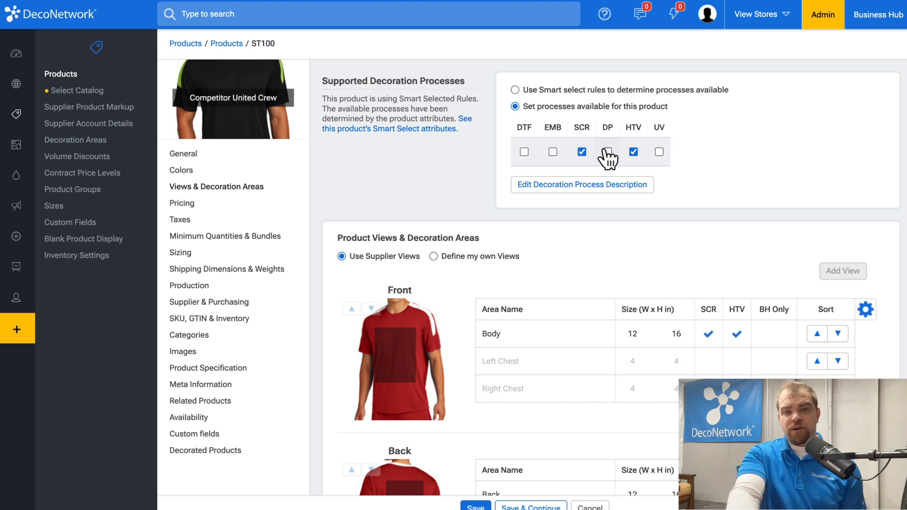
left_click(634, 152)
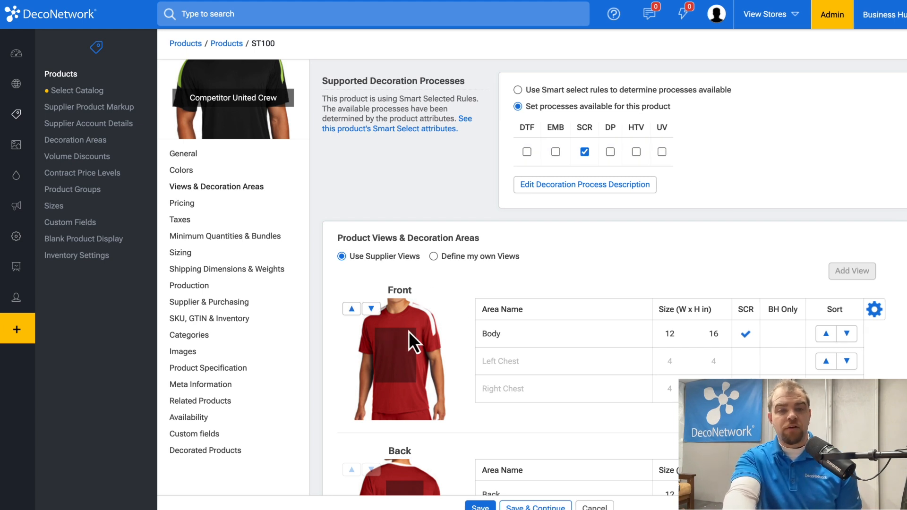
Switch the product to custom decoration areas and open the Front view's area manager
left_click(875, 310)
left_click(828, 356)
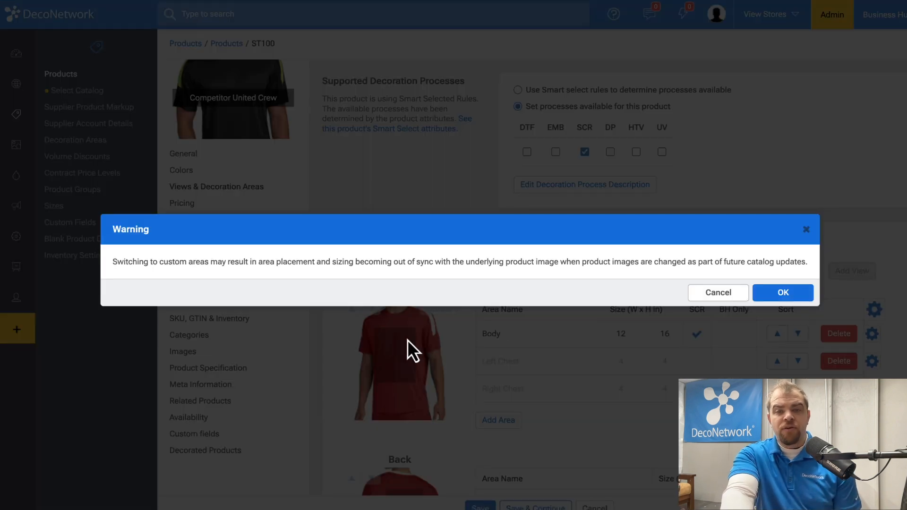
left_click(783, 293)
left_click(399, 367)
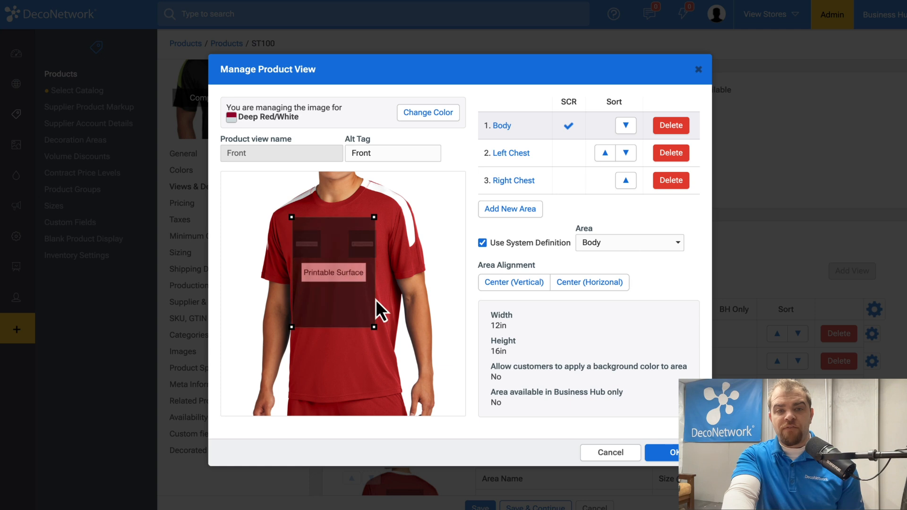
left_click_drag(375, 326, 379, 333)
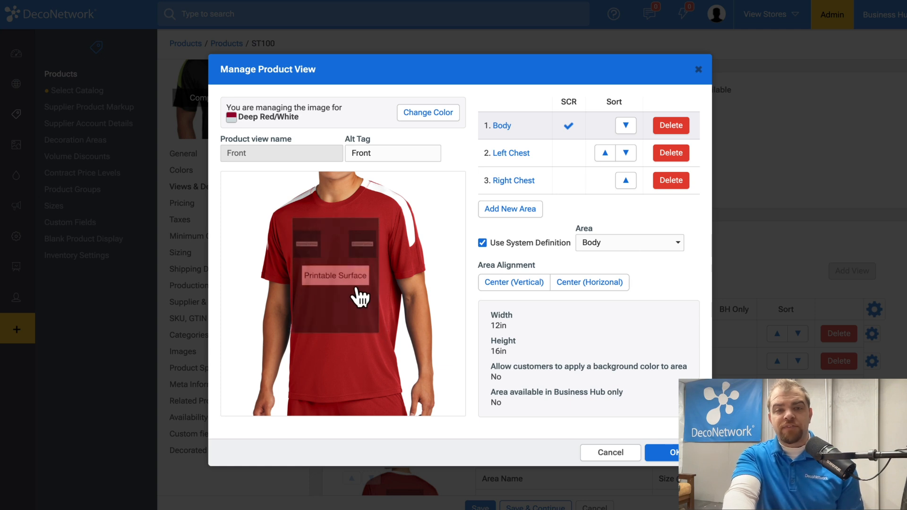
Delete the Left Chest and Right Chest areas from the Front view, close the view manager, and save the product
left_click(671, 153)
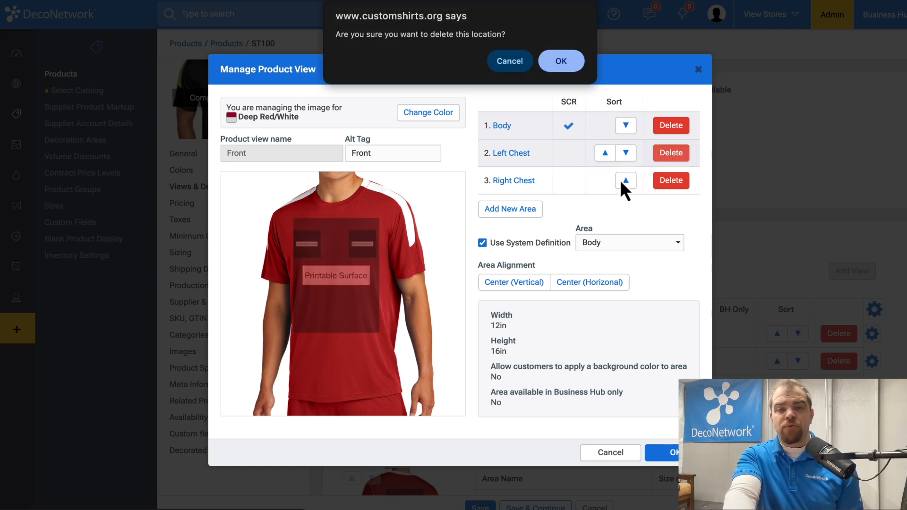
left_click(562, 70)
left_click(674, 153)
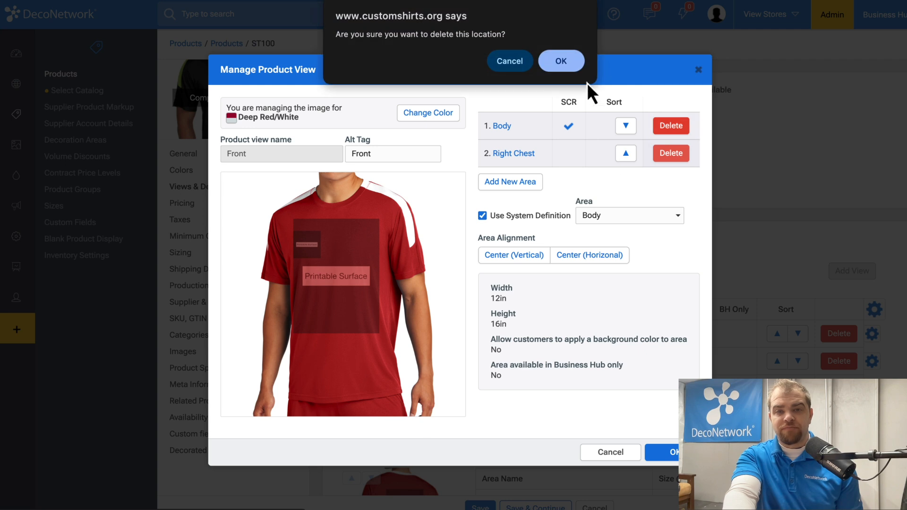
left_click(562, 61)
left_click(668, 454)
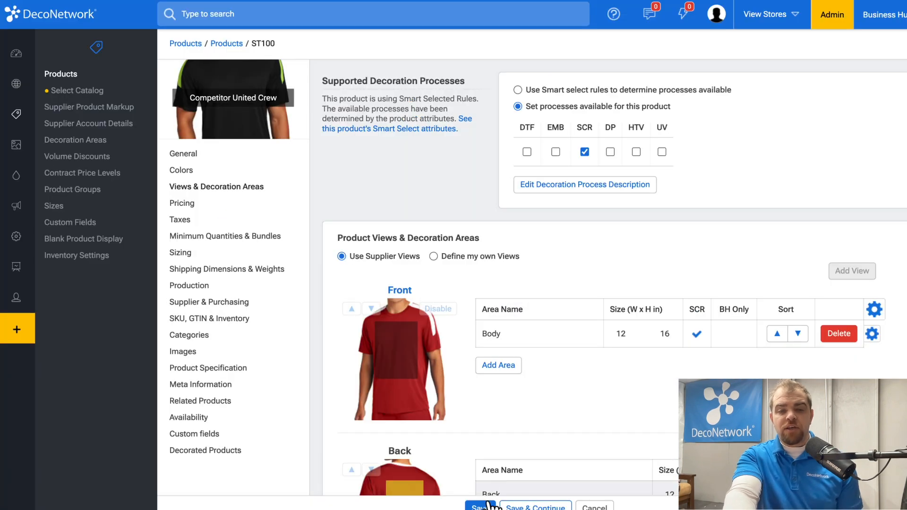
left_click(477, 505)
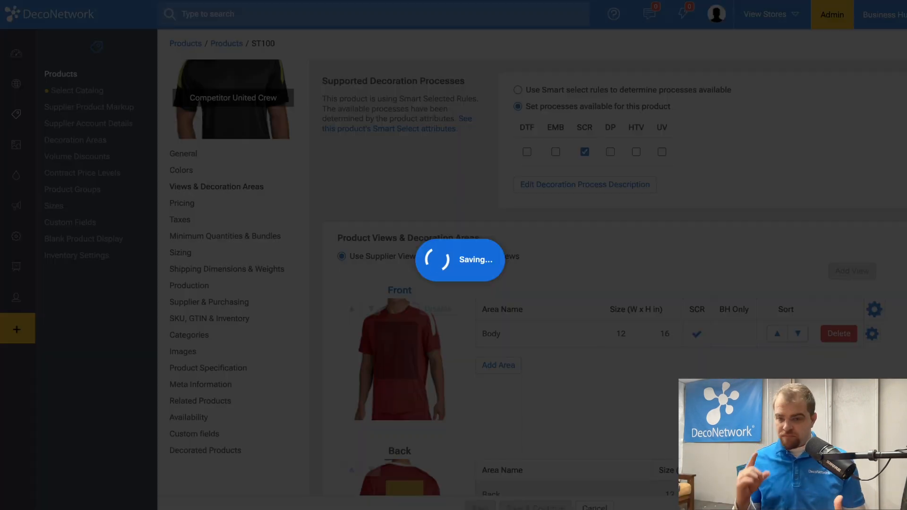